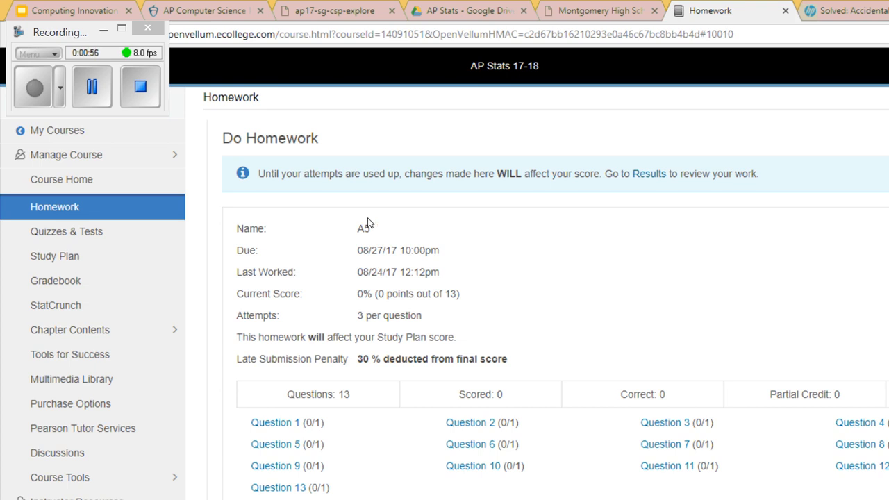
- Open homework assignment A5 from the list of all homework assignments
scroll(337, 203, down, 2)
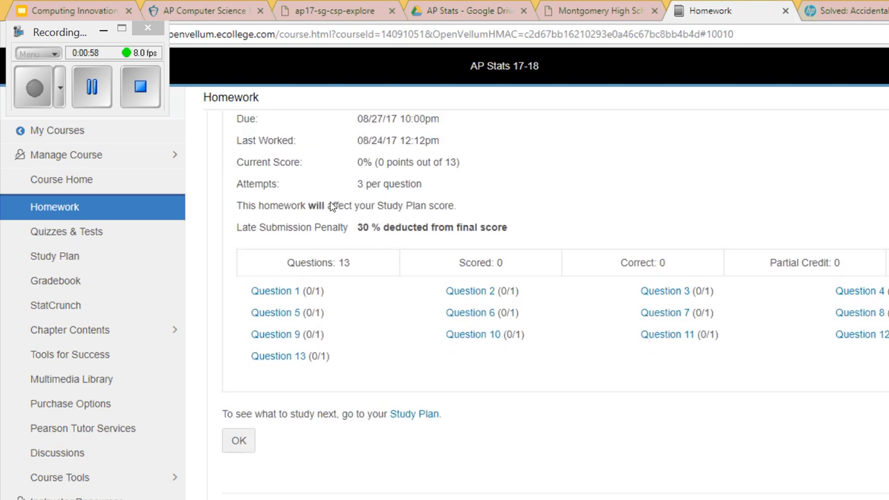
click(99, 206)
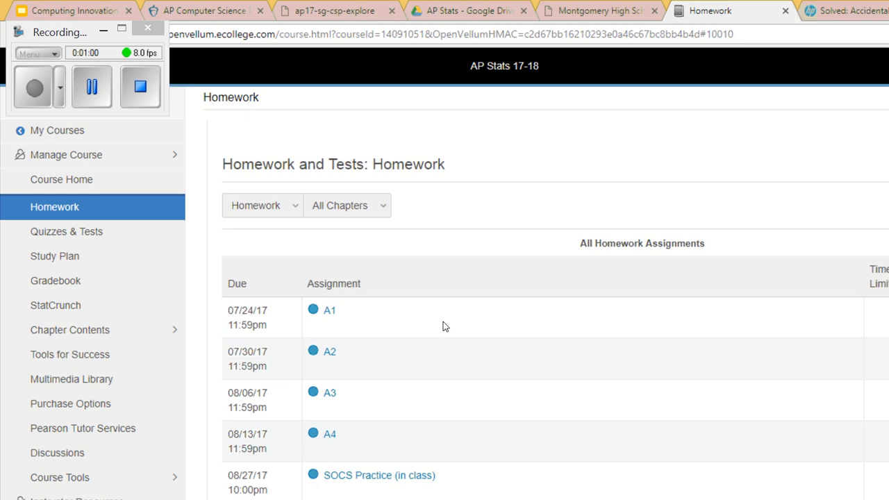
scroll(407, 331, down, 1)
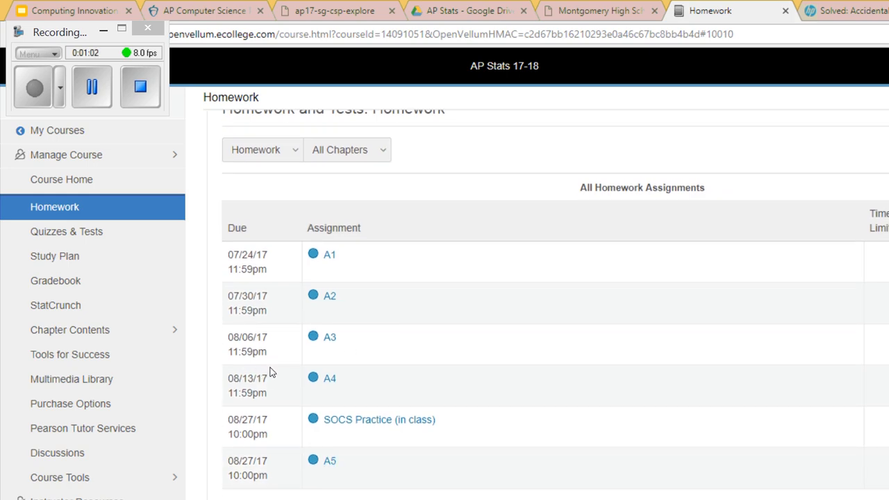
click(330, 461)
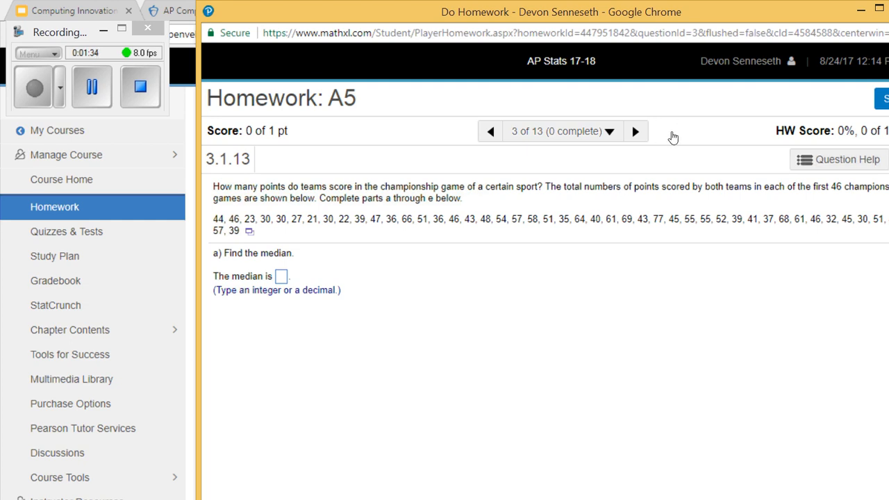
- Open a blank StatCrunch data table from the question's help resources
click(839, 159)
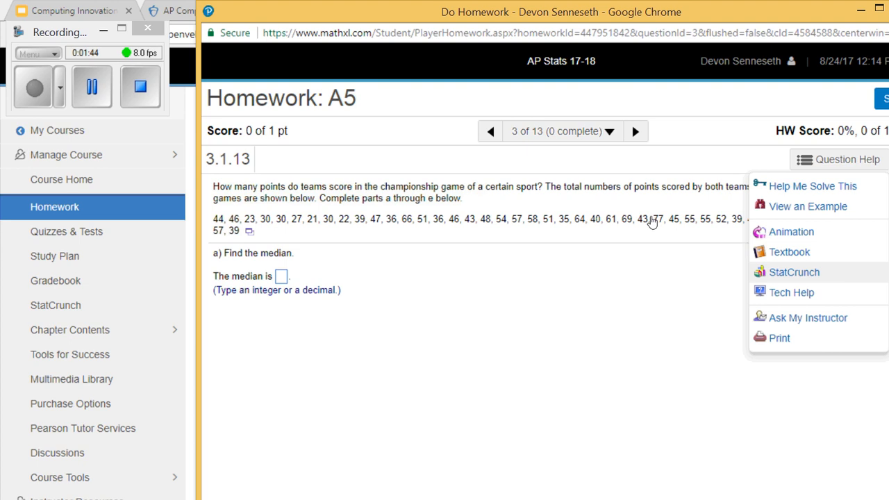
click(793, 272)
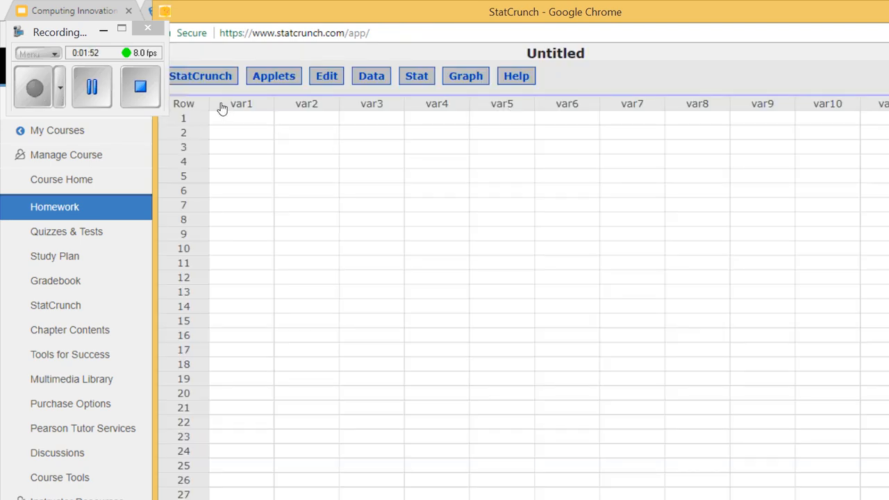
- Examine the empty data table by stepping down the var1 column to row 14 and back up to row 1
click(201, 96)
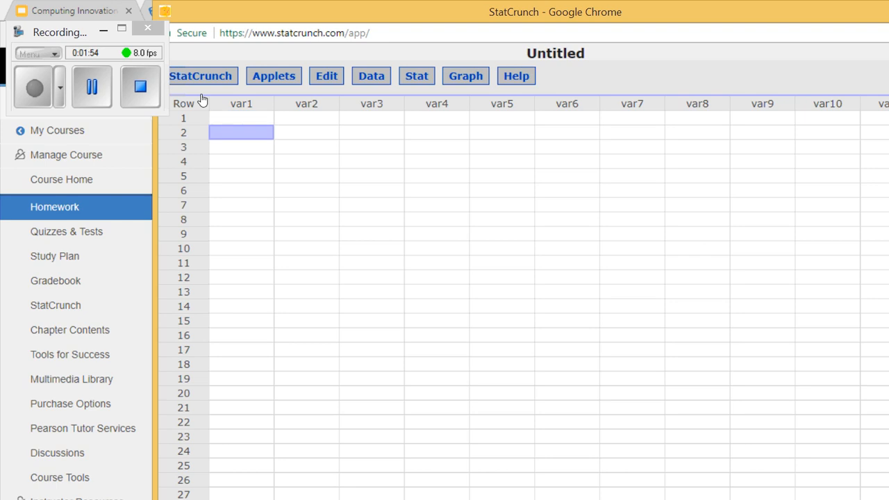
key(Down)
key(Down)
key(Down)
key(Down)
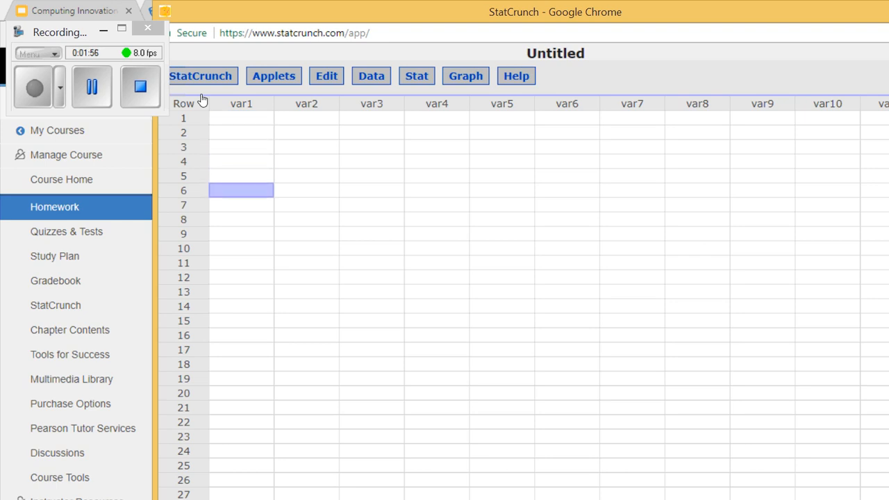
key(Down)
key(Down)
key(Down)
key(Down)
key(Down)
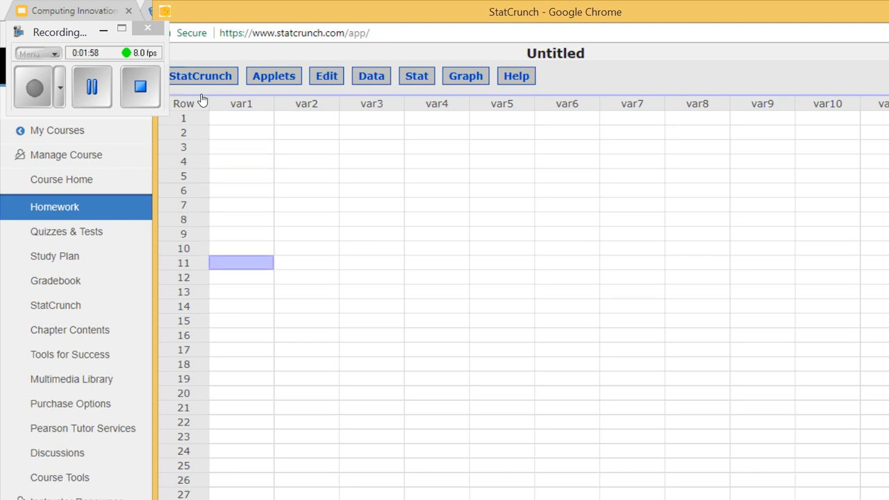
key(Down)
key(Down)
key(Down)
key(Up)
key(Up)
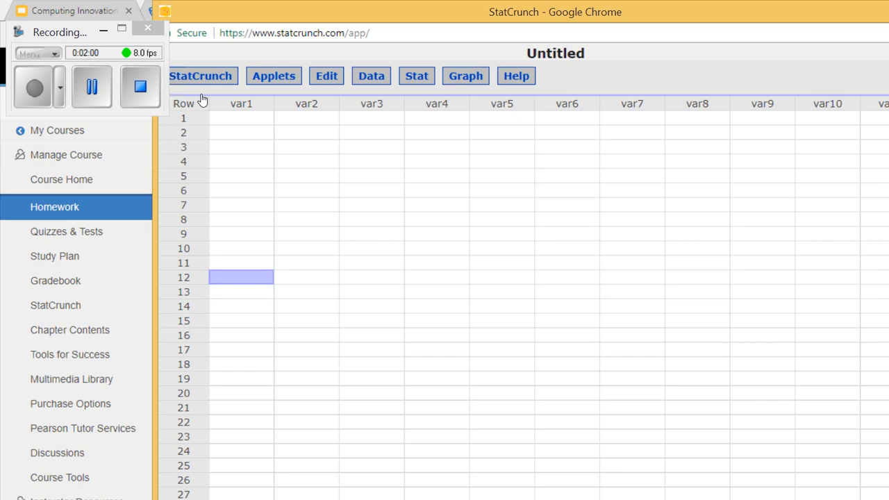
key(Up)
key(Up)
key(Up)
key(Up)
key(Up)
key(Up)
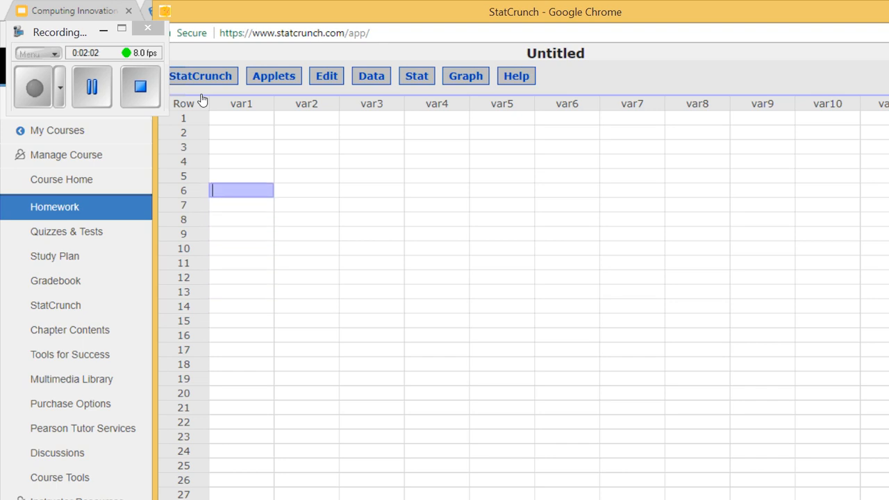
key(Up)
key(Up)
key(Up)
key(Up)
key(Up)
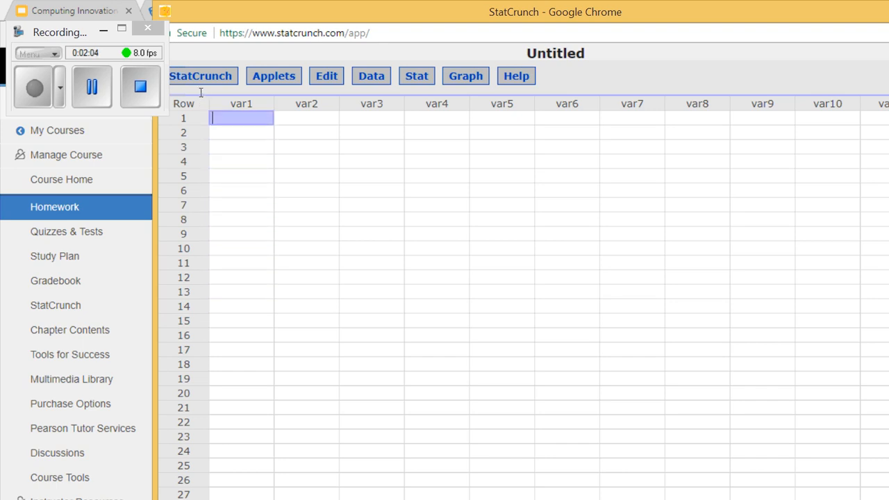
- Return to question 3.1.13 and open its championship-game points data set in StatCrunch
drag(246, 11, 336, 201)
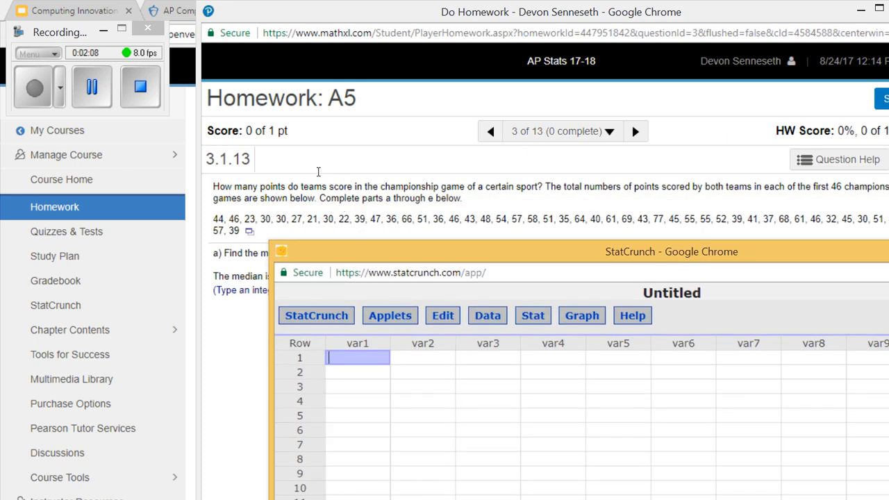
click(846, 201)
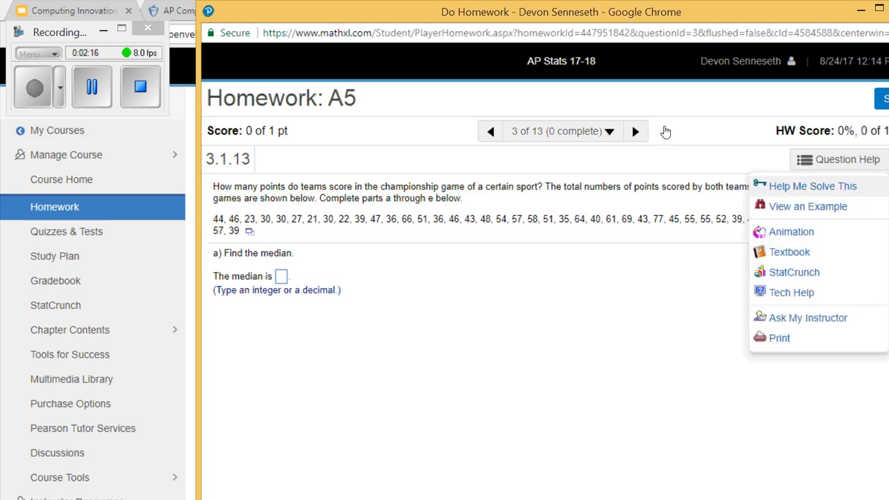
key(Escape)
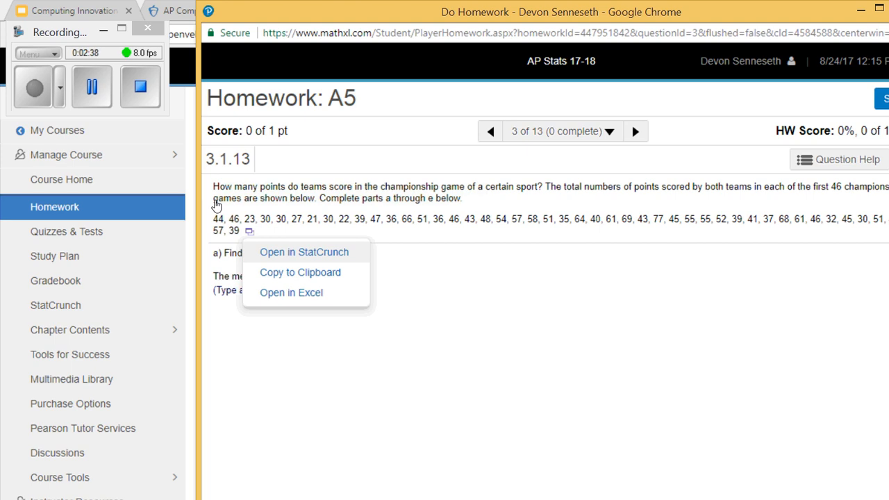
click(305, 252)
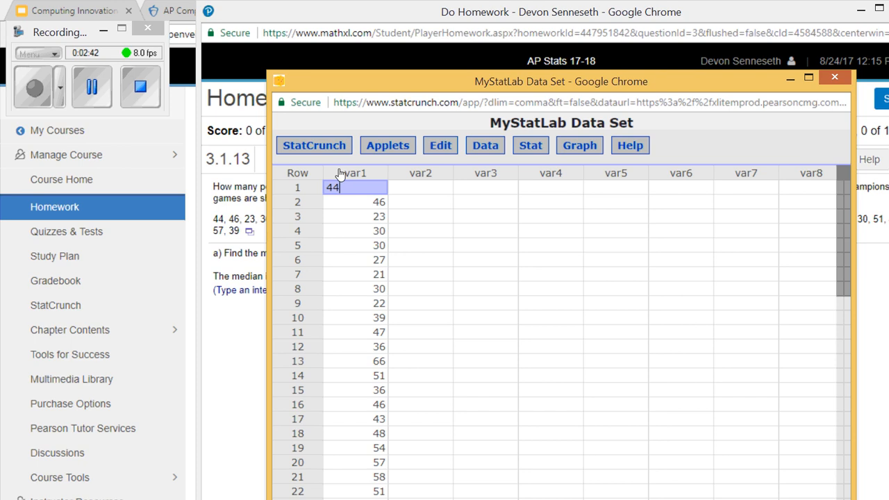
- Examine the imported values in var1 through the last entry, and return through the empty var2 column to row 1
key(Tab)
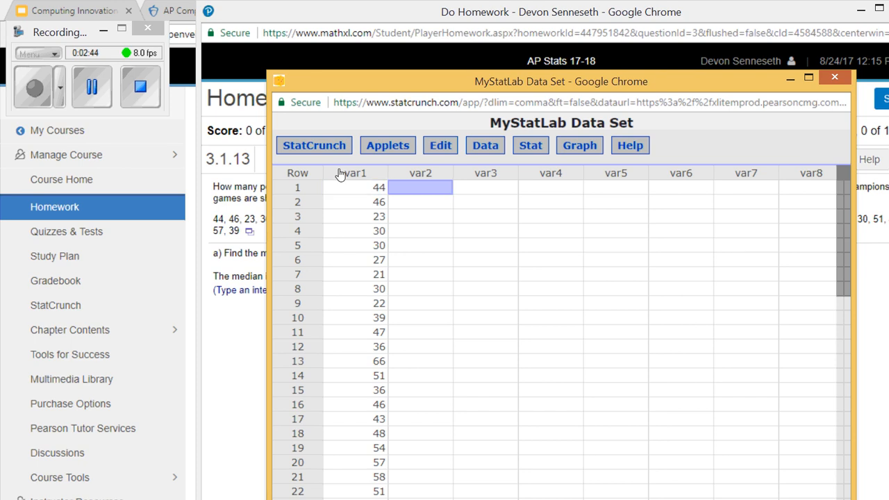
key(Left)
key(Down)
key(Down)
key(Down)
key(Down)
key(Down)
key(Down)
key(Down)
key(Down)
key(Down)
key(Down)
key(Down)
key(Down)
key(Down)
key(Down)
key(Down)
key(Down)
key(Down)
key(Down)
key(Down)
key(Down)
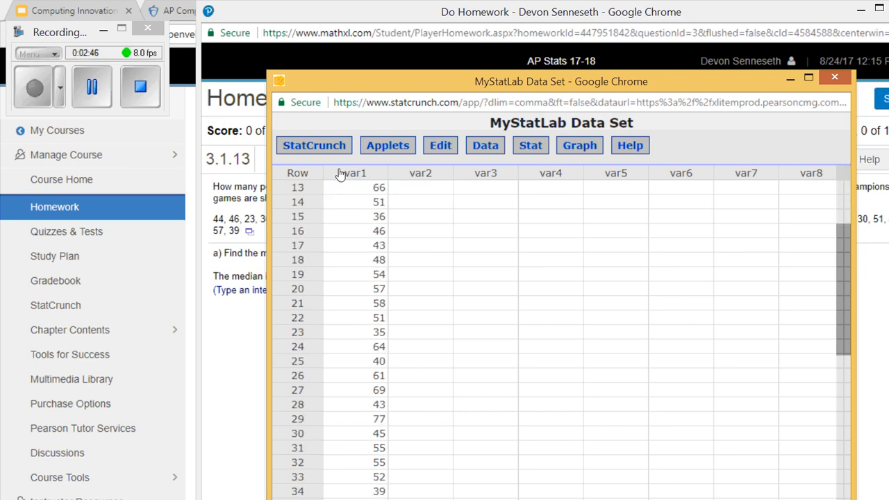
key(Down)
key(Down)
key(Down)
key(Down)
key(Down)
key(Down)
key(Down)
key(Down)
key(Down)
key(Down)
key(Down)
key(Down)
key(Down)
key(Down)
key(Down)
key(Down)
key(Down)
key(Up)
key(Up)
key(Up)
key(Up)
key(Up)
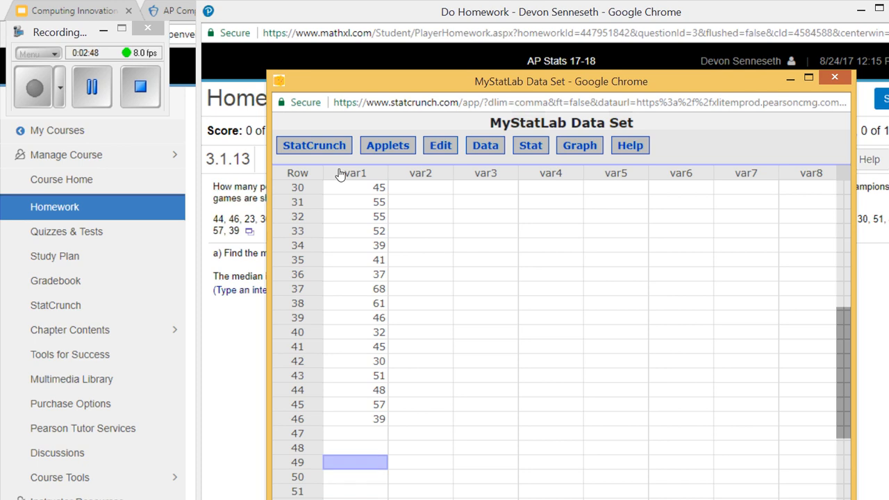
key(Tab)
key(Up)
key(Up)
key(Up)
key(Up)
key(Up)
key(Up)
key(Up)
key(Up)
key(Up)
key(Up)
key(Up)
key(Up)
key(Up)
key(Up)
key(Up)
key(Up)
key(Up)
key(Up)
key(Up)
key(Up)
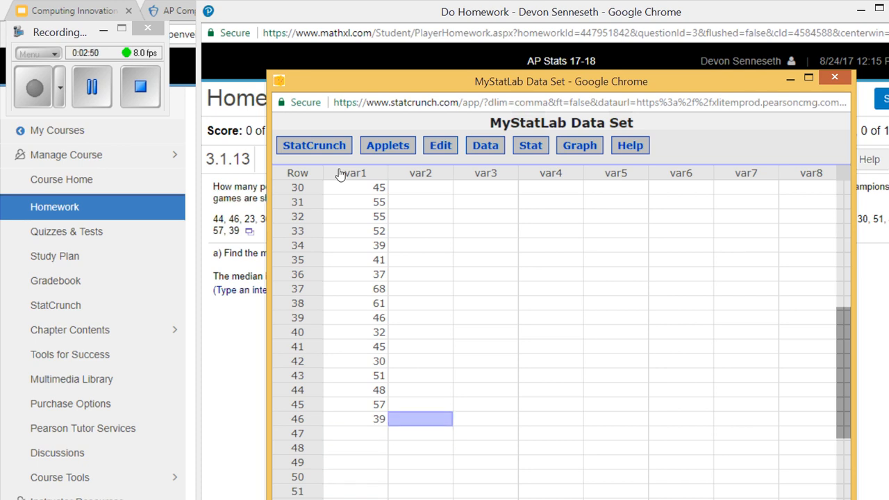
key(Up)
key(Up)
key(Up)
key(Up)
key(Up)
key(Up)
key(Up)
key(Up)
key(Up)
key(Up)
key(Up)
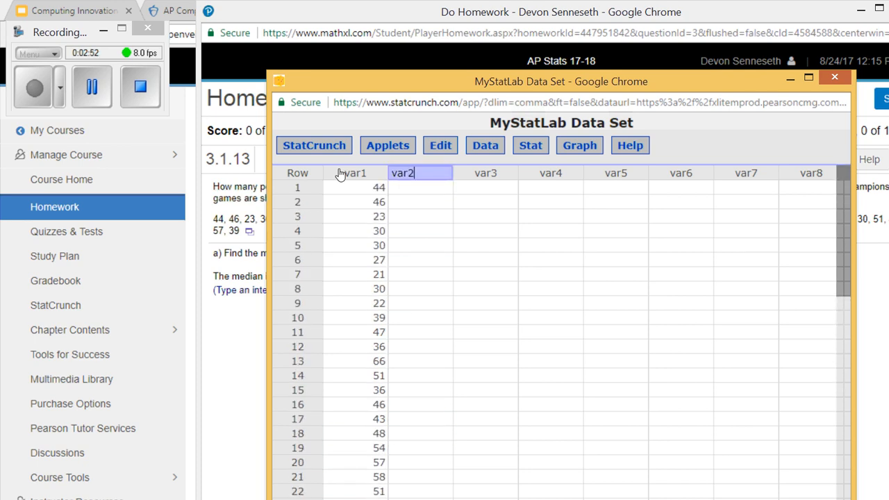
key(Down)
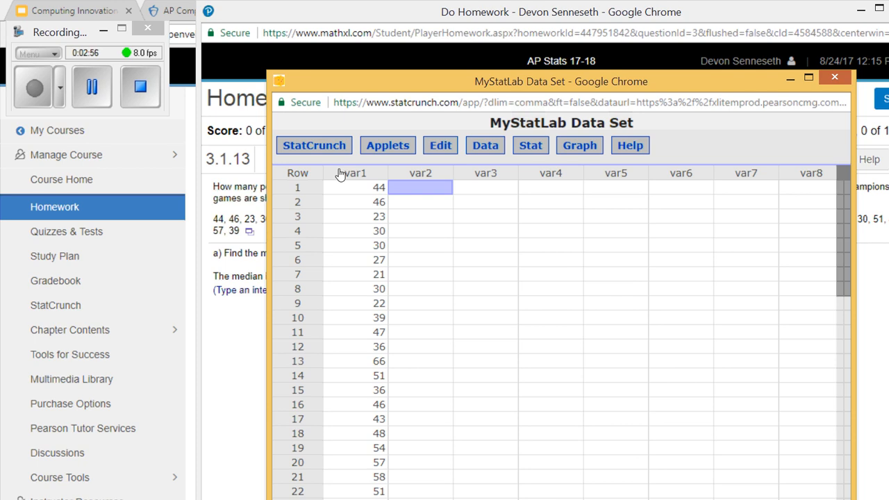
- Select the var1 column name and reposition the data set window beside the median question and its answer field
click(341, 174)
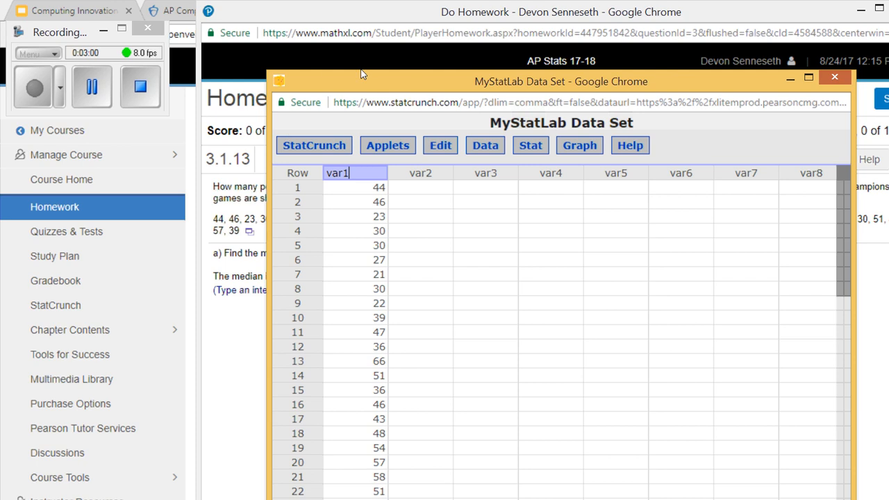
drag(359, 74, 358, 217)
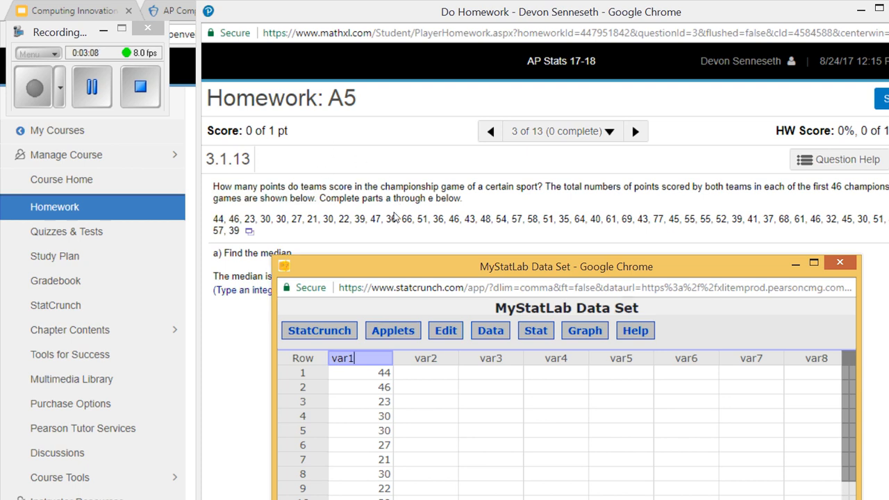
drag(400, 266, 471, 54)
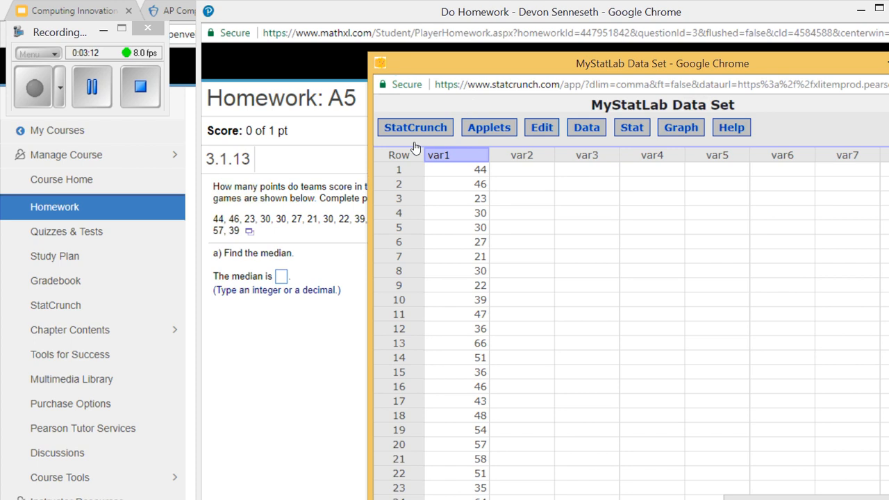
- Start Summary Stats for columns and choose var1 as the column to summarize
click(632, 128)
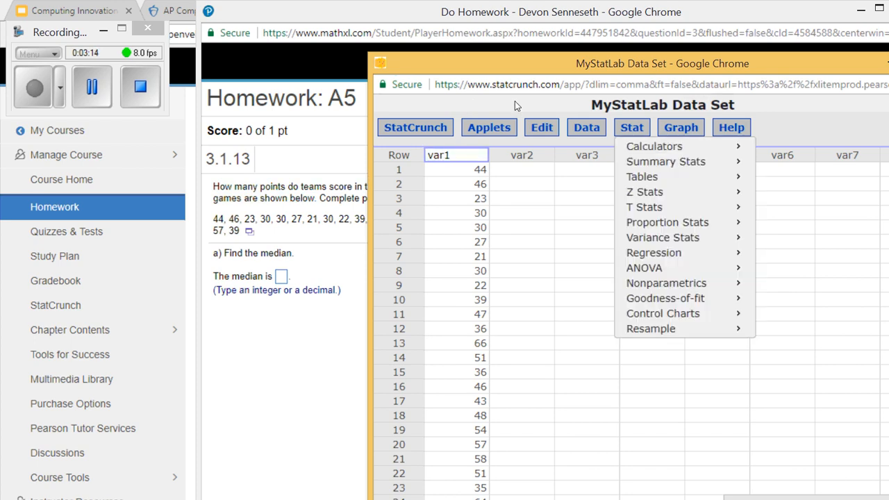
mouse_move(652, 161)
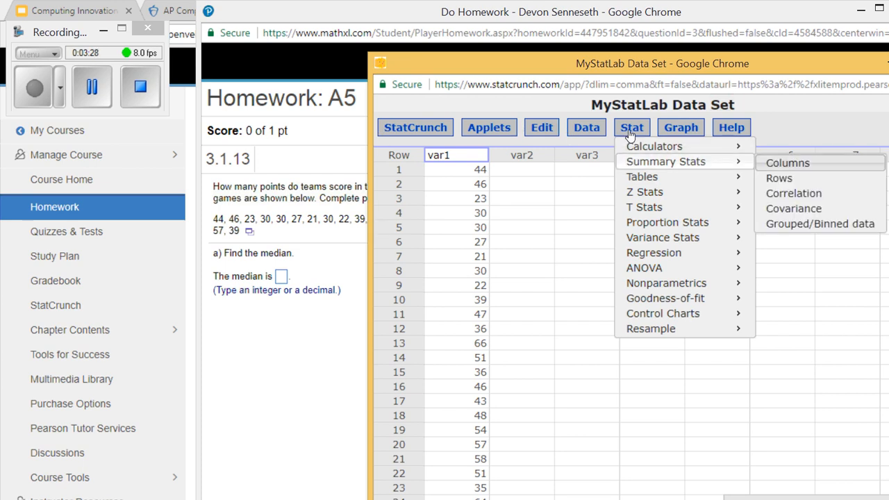
key(Return)
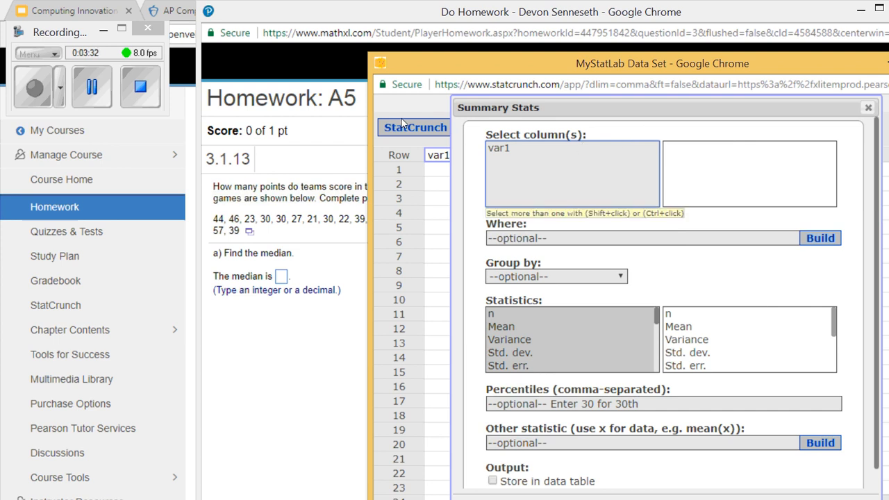
click(501, 148)
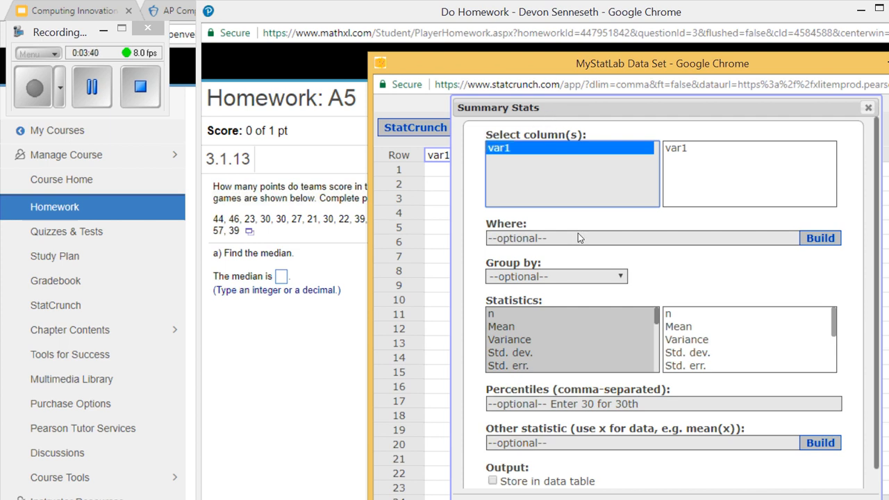
- Restrict the statistics to compute for var1 to n, Mean and Std. dev
scroll(581, 238, down, 2)
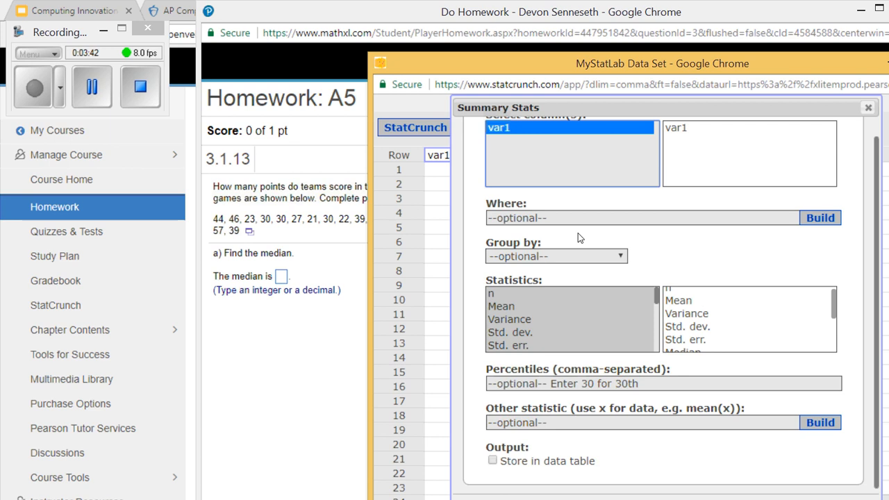
scroll(580, 238, up, 1)
scroll(418, 256, down, 1)
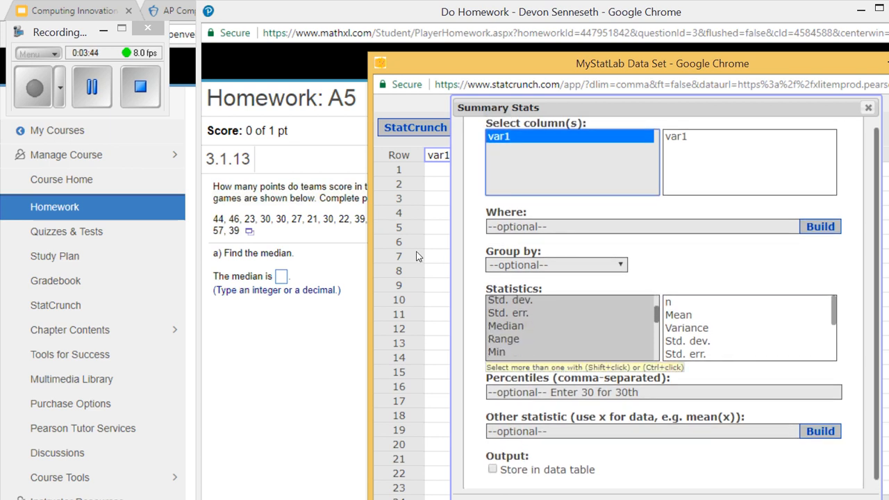
scroll(416, 256, down, 4)
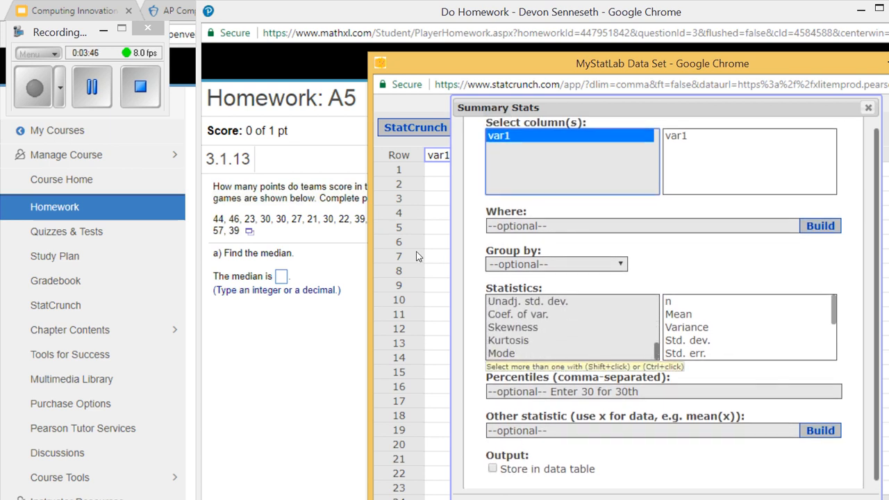
scroll(416, 257, up, 5)
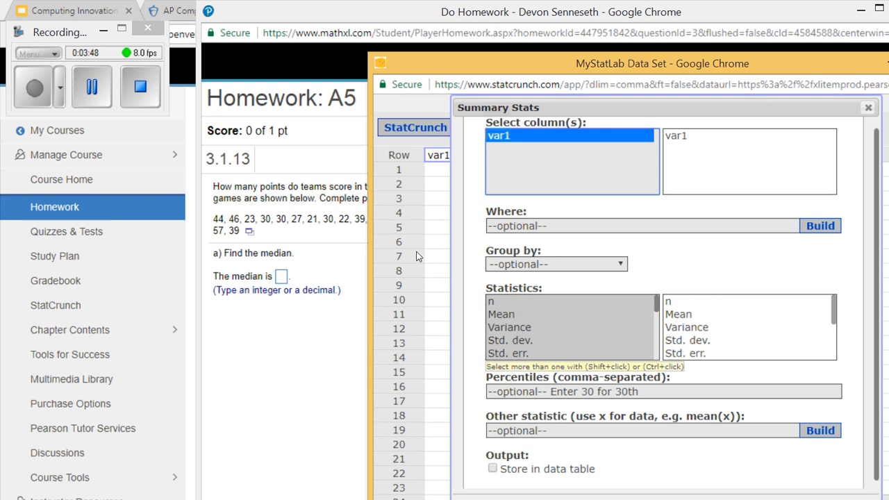
scroll(417, 256, up, 1)
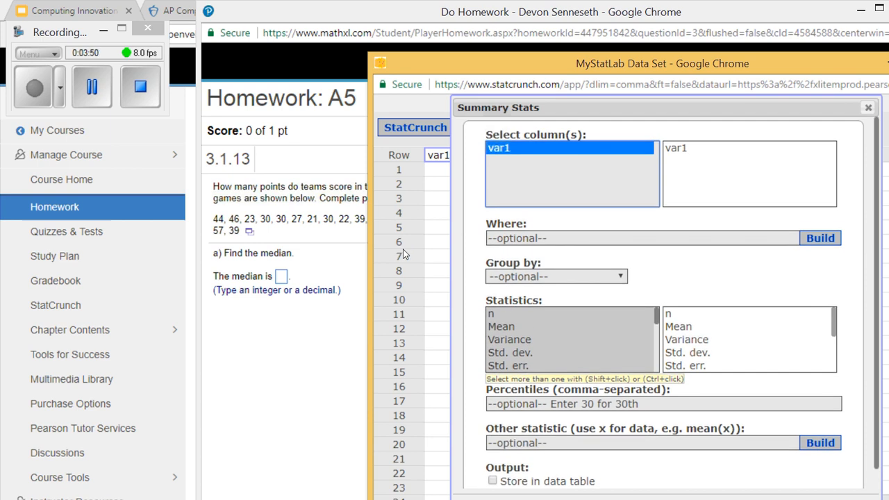
click(503, 313)
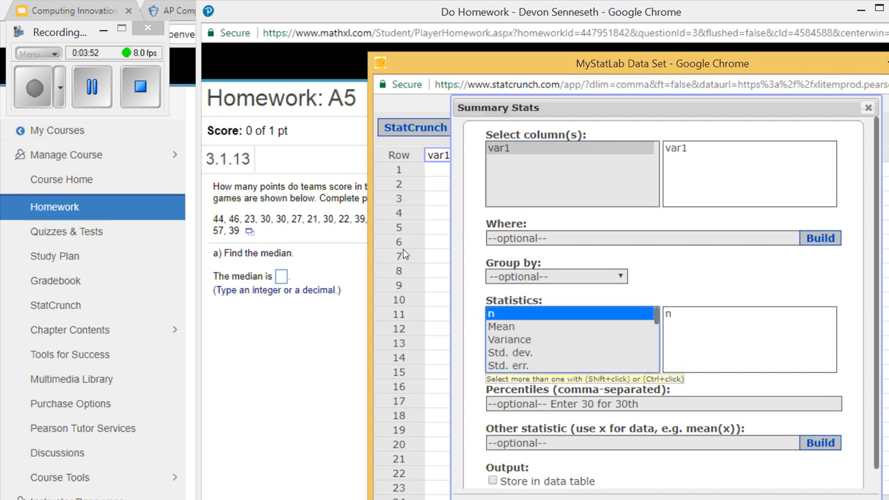
key(shift+Down)
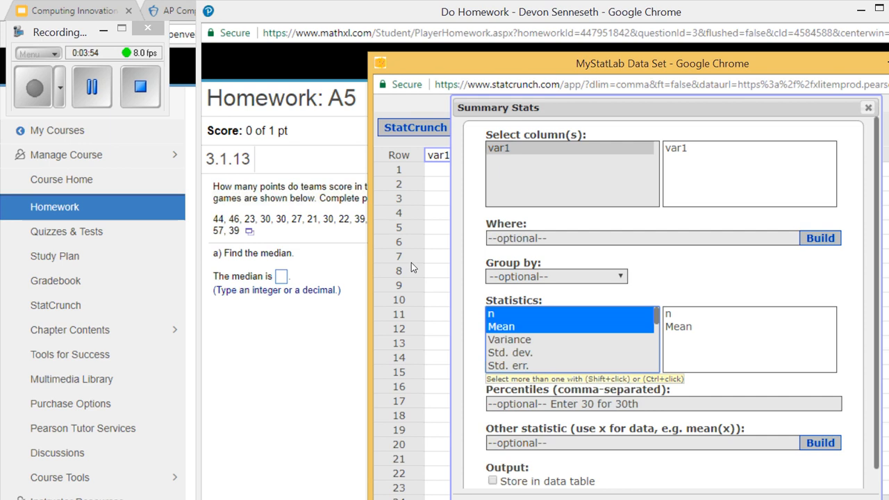
ctrl+click(519, 353)
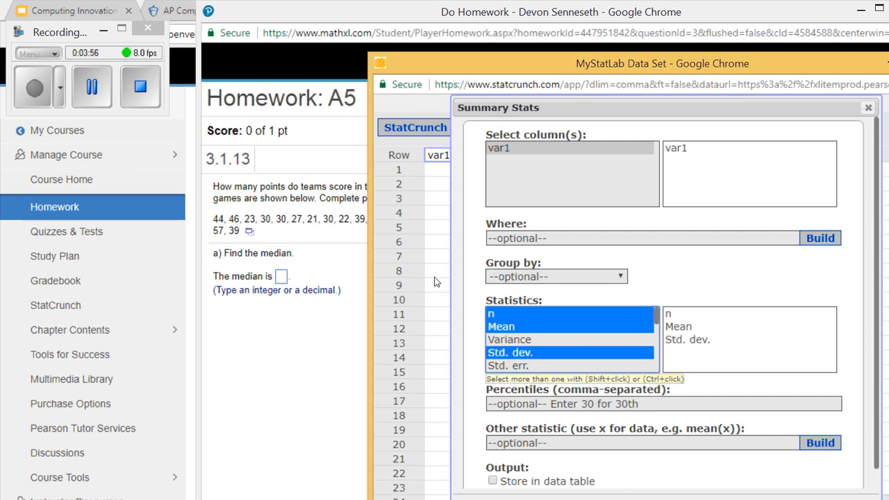
- Add Median and Range to the selected statistics while keeping the earlier selections
key(ctrl+minus)
key(ctrl+plus)
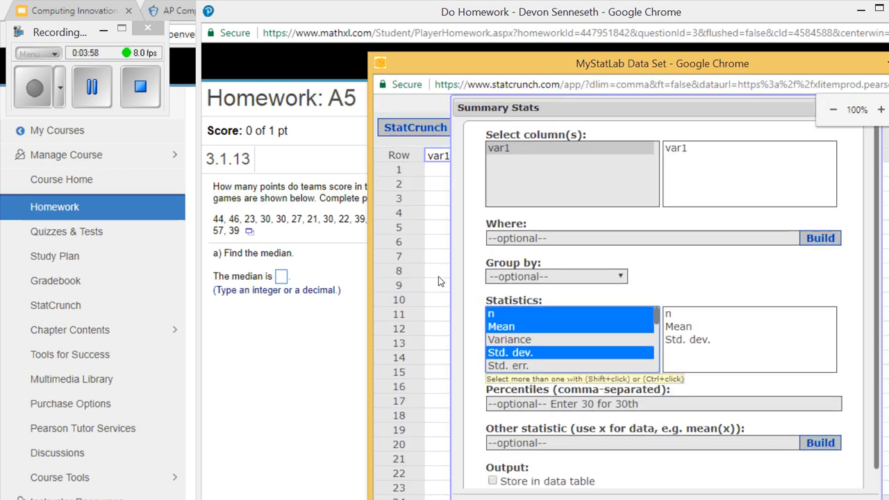
scroll(569, 340, down, 1)
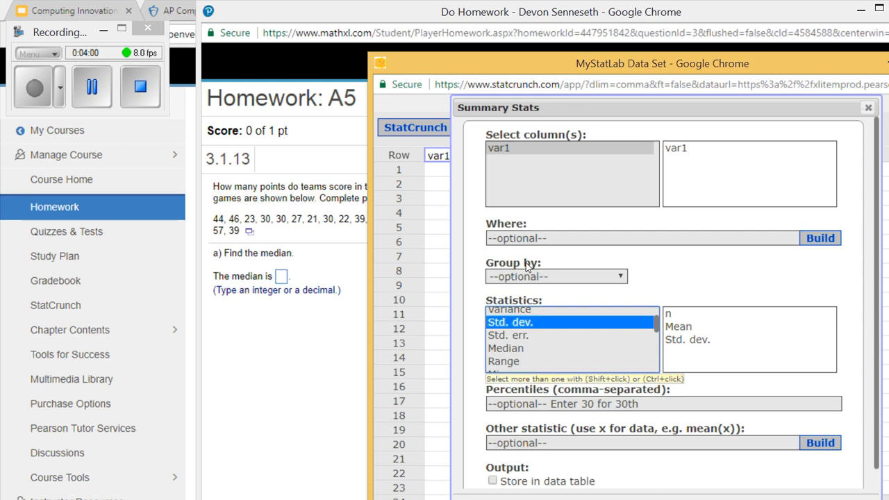
ctrl+click(516, 348)
ctrl+click(514, 358)
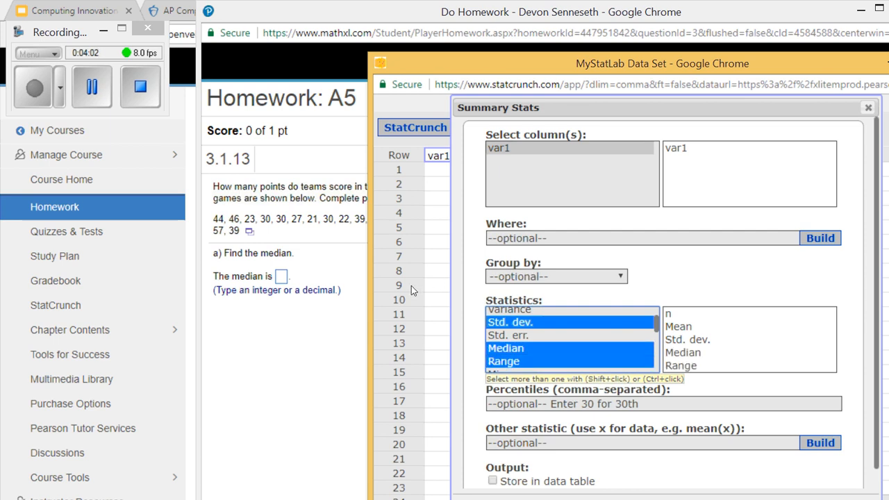
- Extend the selected statistics with Min, Max, Q1, Q3 and IQR
drag(656, 321, 656, 329)
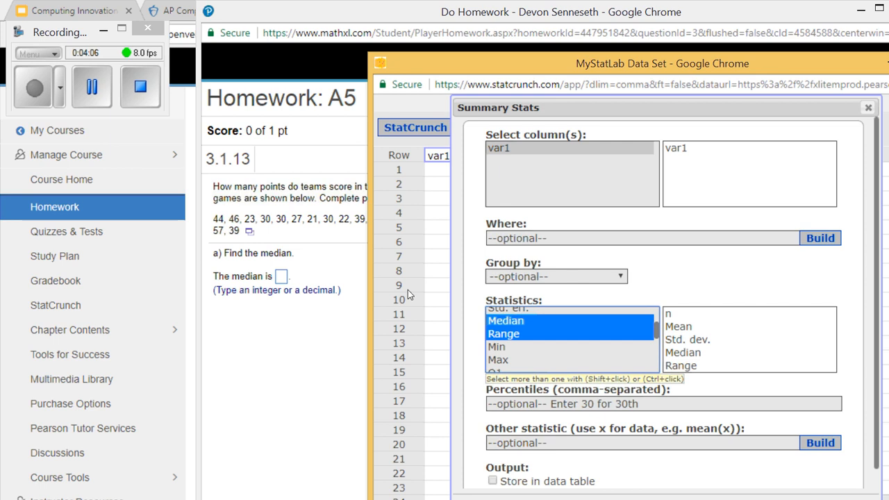
ctrl+click(497, 346)
ctrl+click(498, 359)
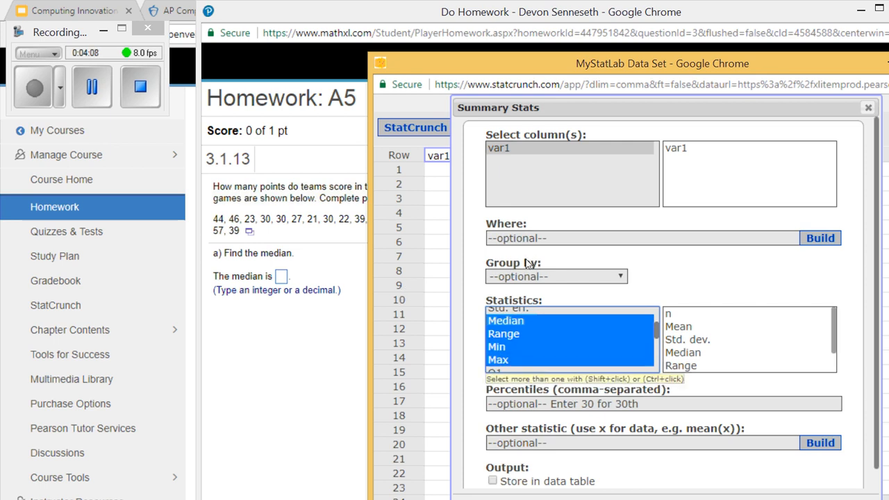
drag(656, 324, 656, 334)
ctrl+click(495, 335)
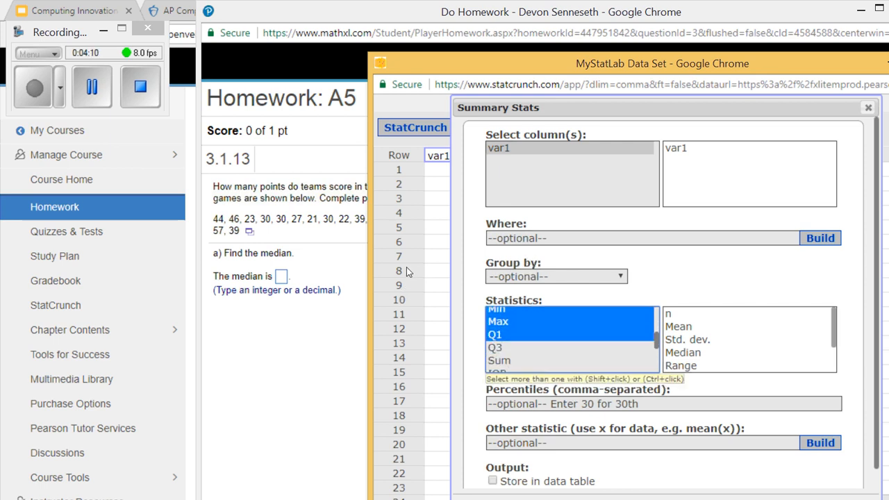
ctrl+click(494, 347)
scroll(494, 348, down, 2)
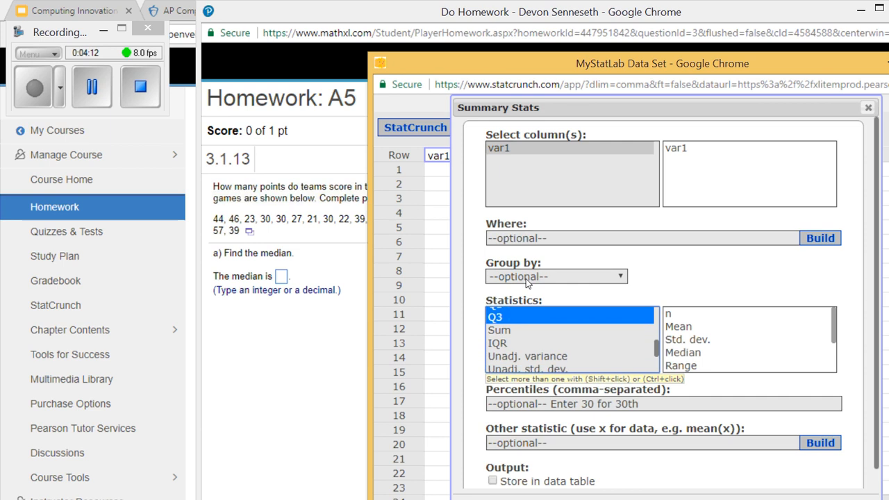
ctrl+click(494, 335)
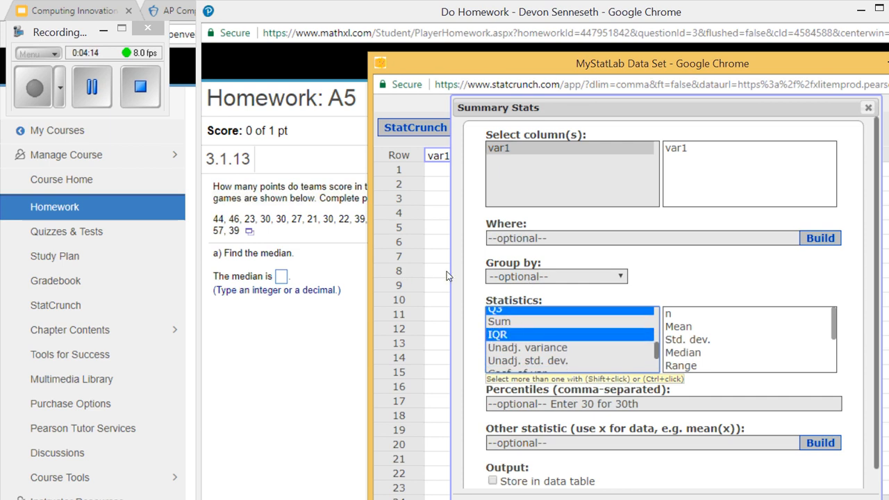
- Review the full list of available statistics and the list of chosen ones for completeness
scroll(494, 347, down, 3)
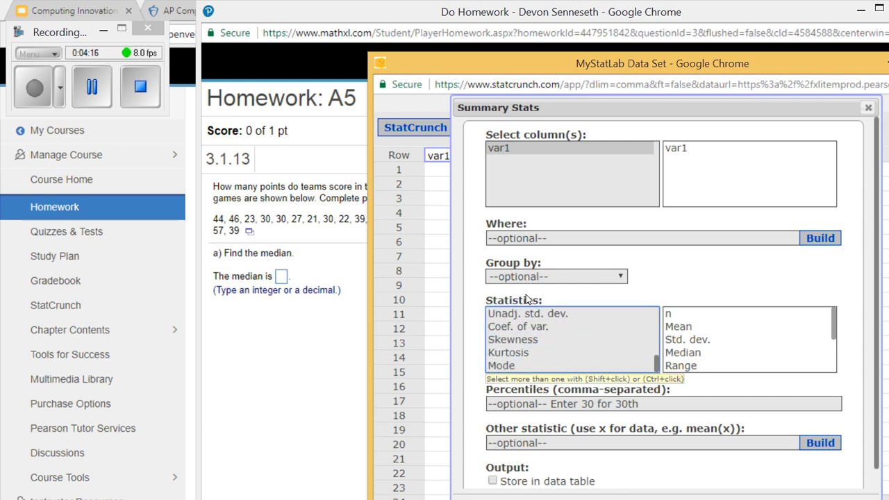
scroll(527, 297, up, 5)
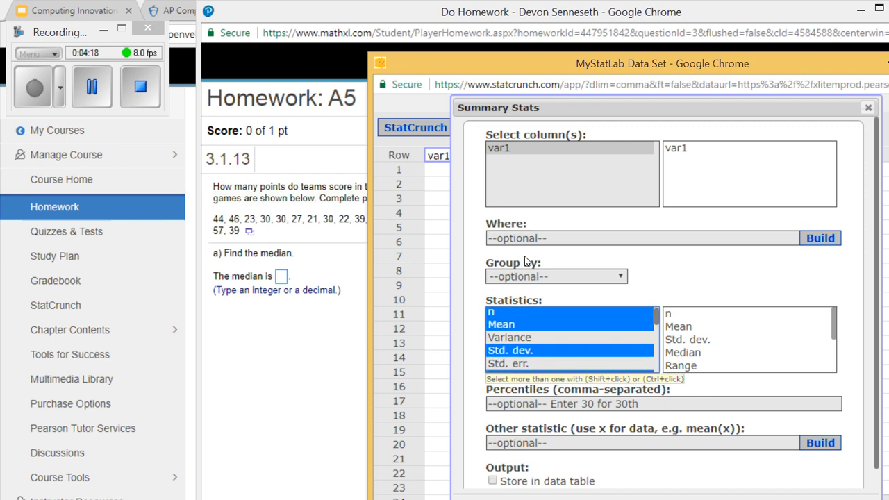
scroll(526, 260, down, 4)
scroll(526, 259, up, 4)
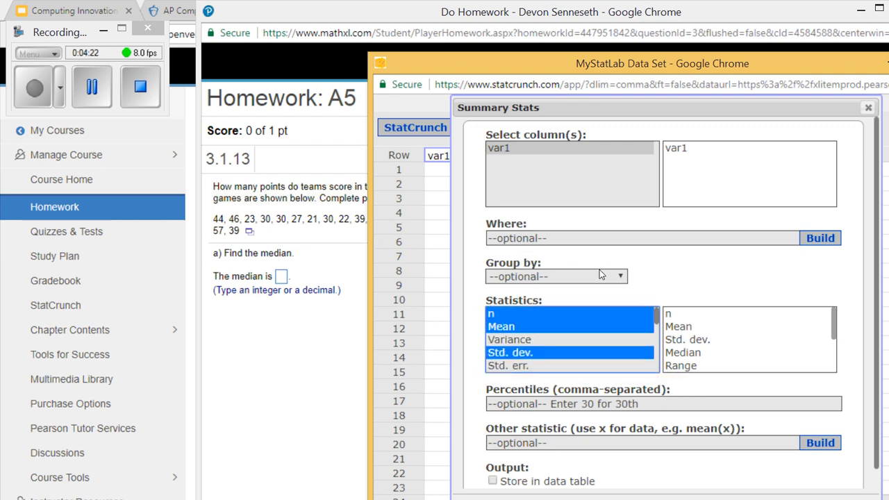
scroll(598, 270, down, 3)
scroll(599, 269, up, 2)
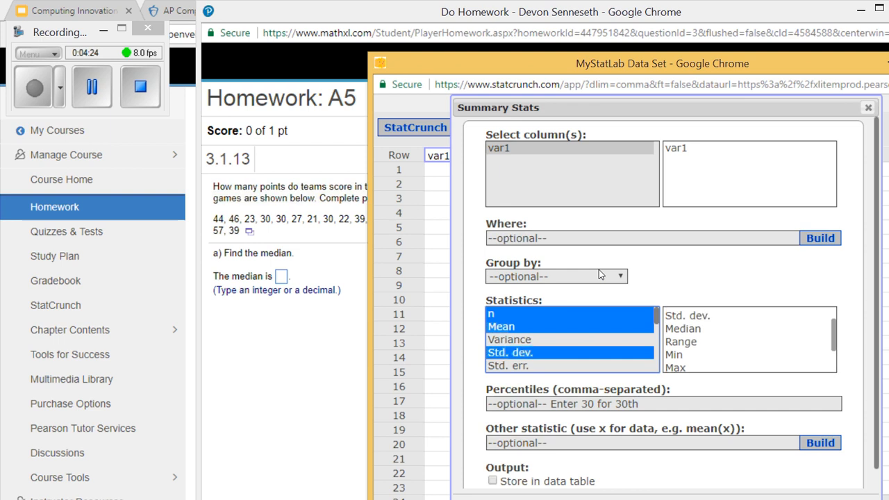
scroll(598, 269, up, 1)
scroll(598, 270, down, 3)
scroll(598, 270, up, 2)
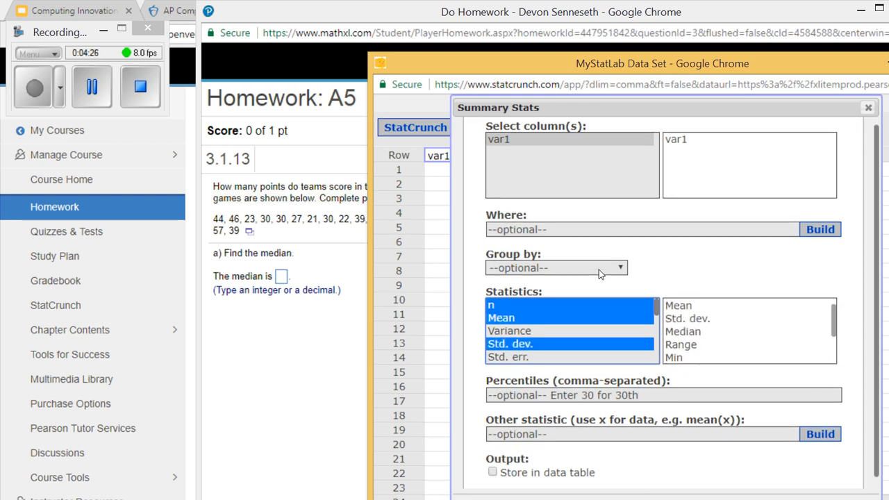
scroll(599, 269, up, 2)
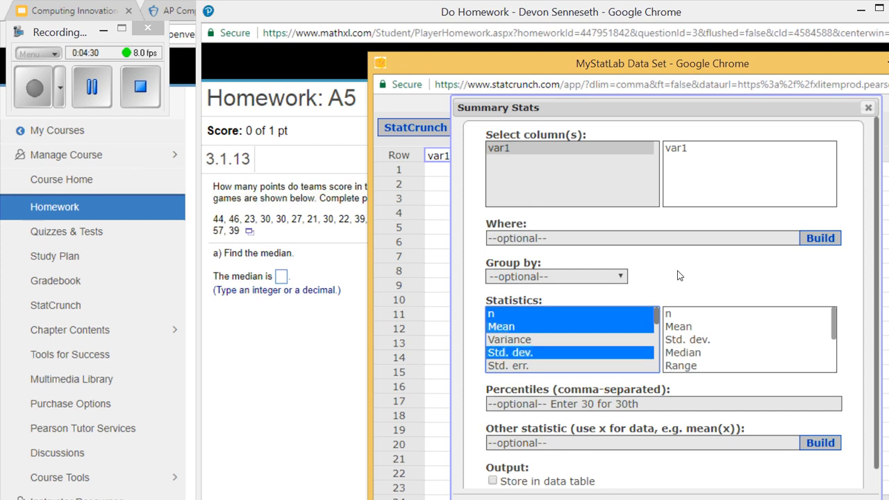
- Compute the summary statistics for var1 and move the results window clear of the data column
scroll(679, 277, down, 2)
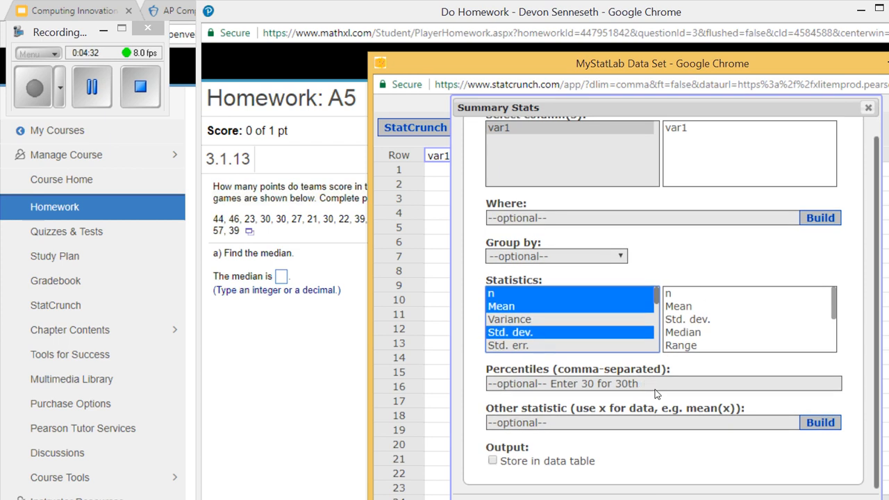
click(656, 411)
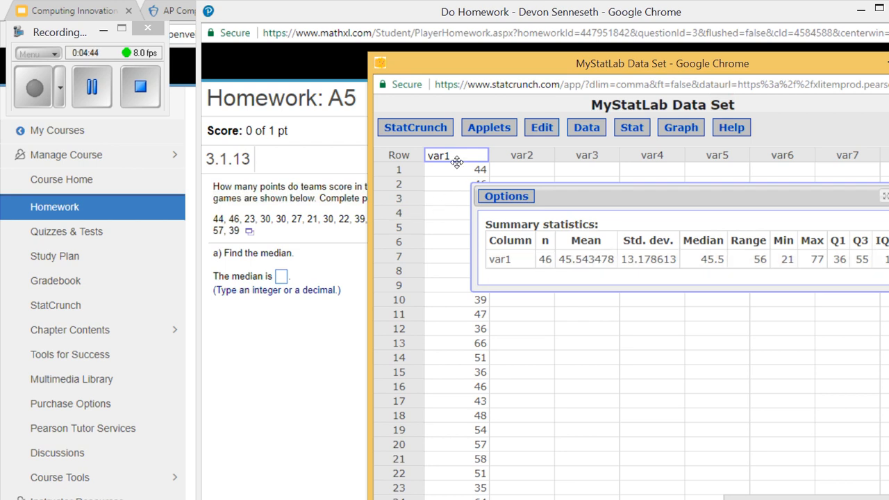
drag(576, 199, 705, 226)
- Walk down the var1 values from row 3 to row 45 to check the data behind the results
click(523, 197)
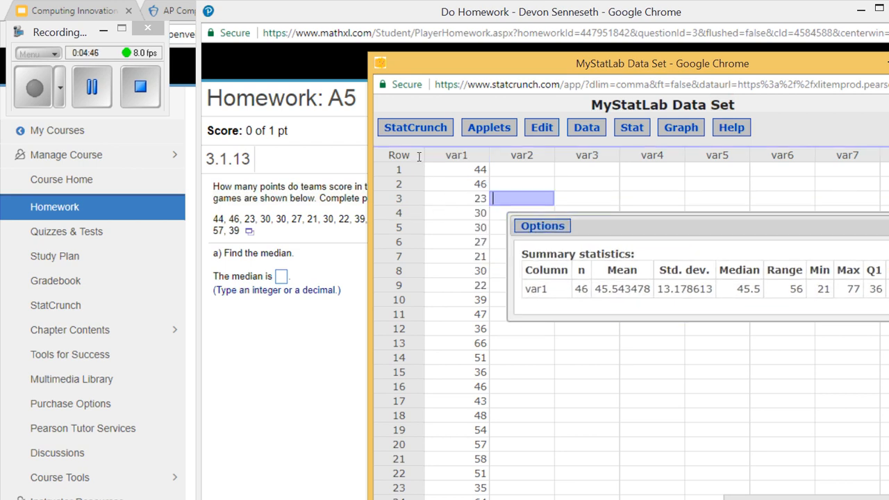
key(Left)
key(Down)
key(Down)
key(Down)
key(Down)
key(Down)
key(Down)
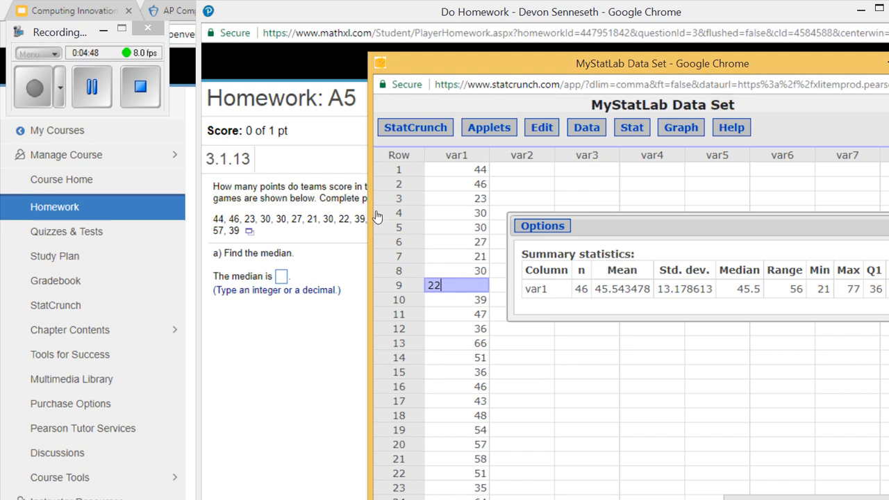
key(Down)
key(Down)
key(Down)
key(Down)
key(Down)
key(Down)
key(Down)
key(Down)
key(Down)
key(Down)
key(Down)
key(Down)
key(Down)
key(Down)
key(Down)
key(Down)
key(Down)
key(Down)
key(Down)
key(Down)
key(Down)
key(Down)
key(Down)
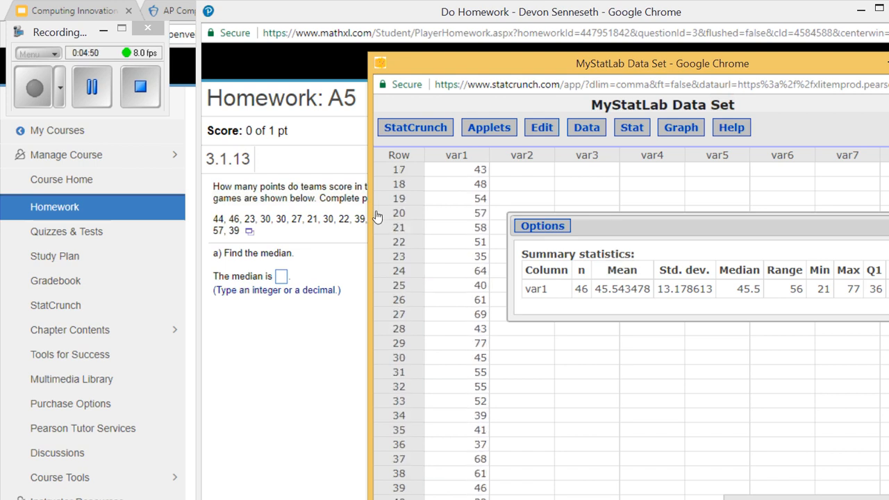
key(Down)
key(Down)
key(Down)
key(Down)
key(Down)
key(Down)
key(Down)
key(Down)
key(Down)
key(Down)
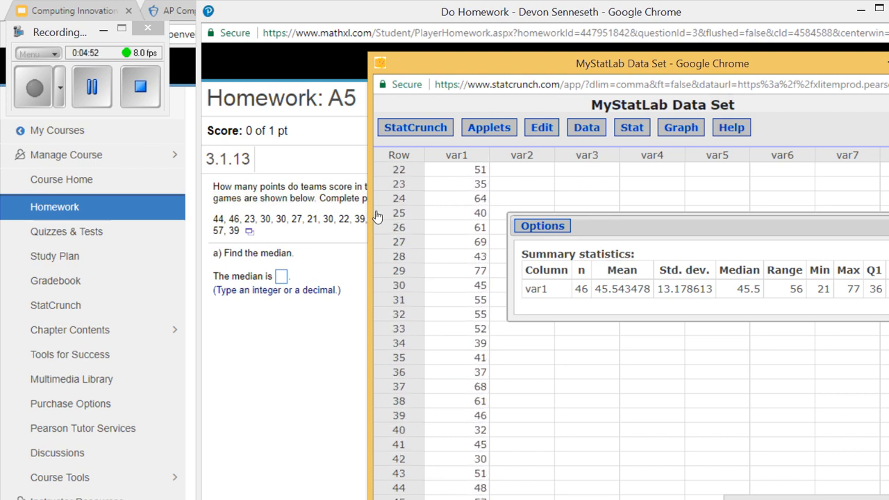
key(Right)
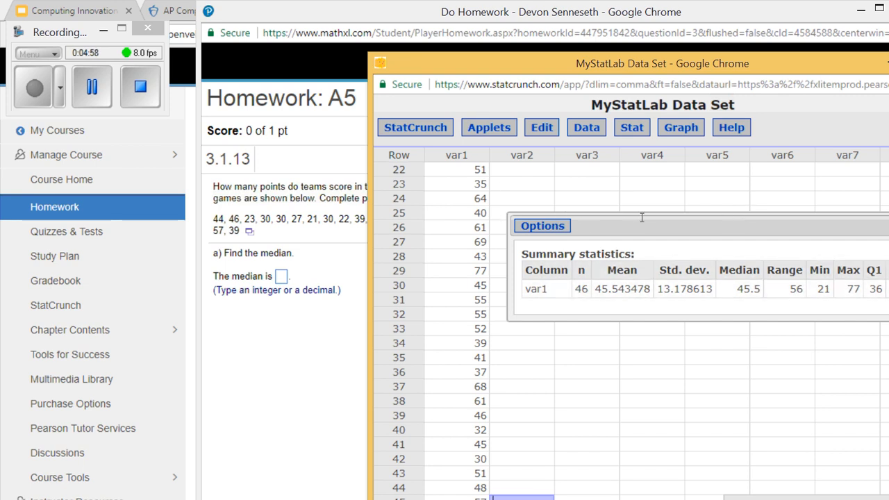
- Take the median from the summary statistics, submit 45.5 as the answer to part a, and dismiss the feedback
drag(736, 289, 761, 289)
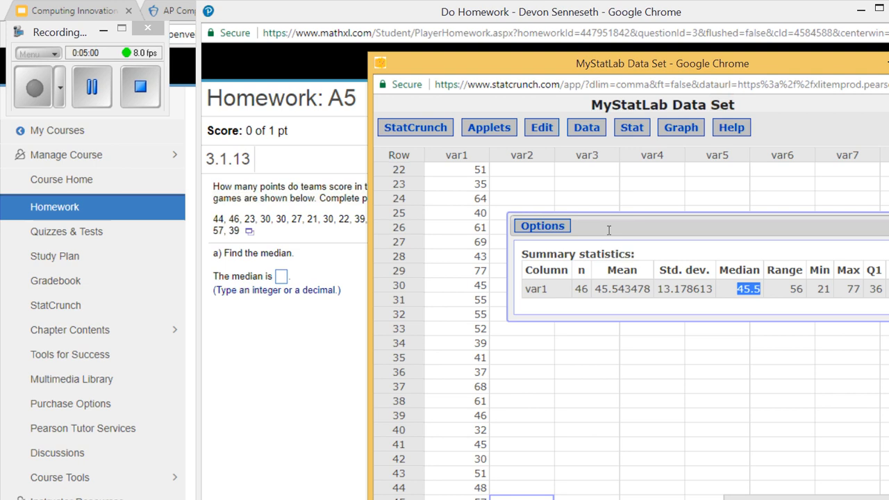
click(750, 187)
click(244, 290)
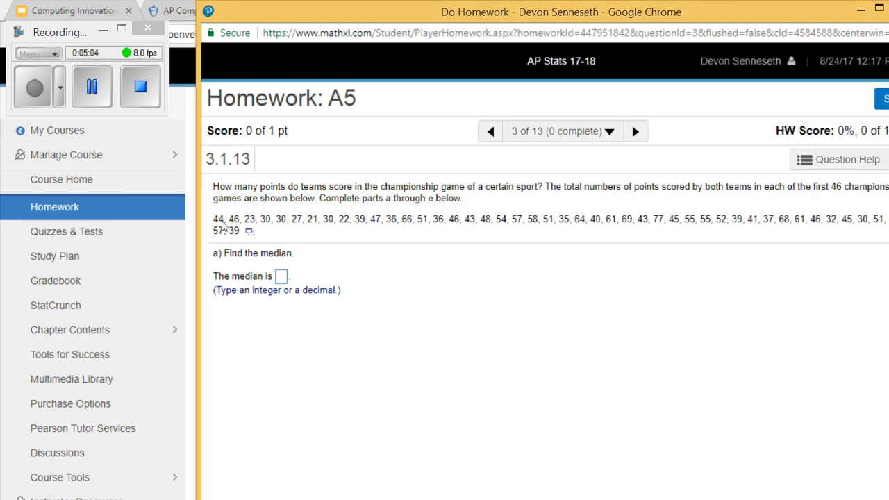
text(45.5)
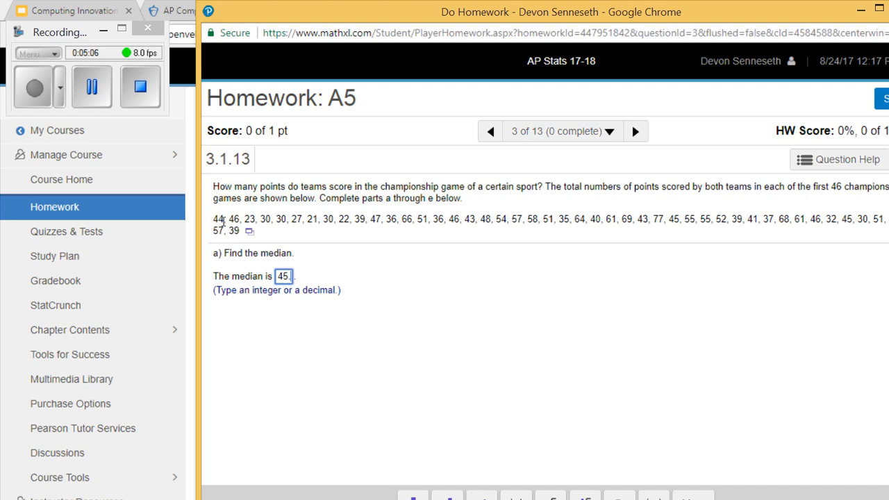
click(411, 298)
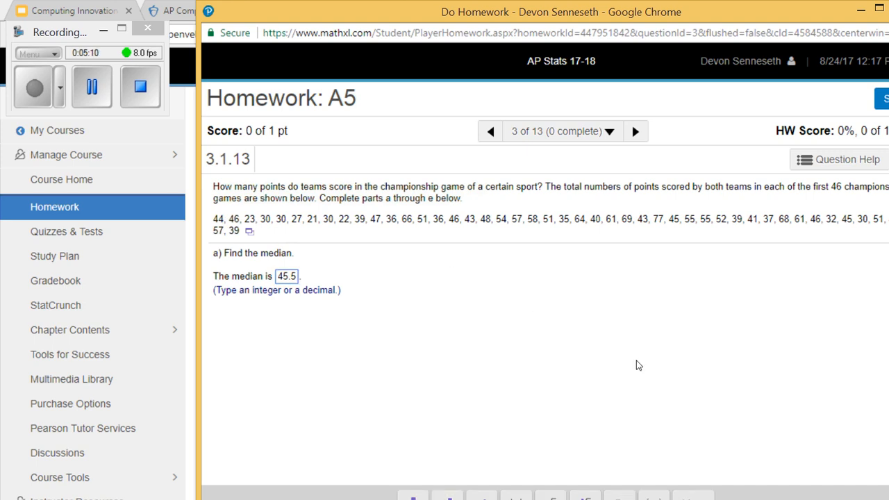
click(636, 453)
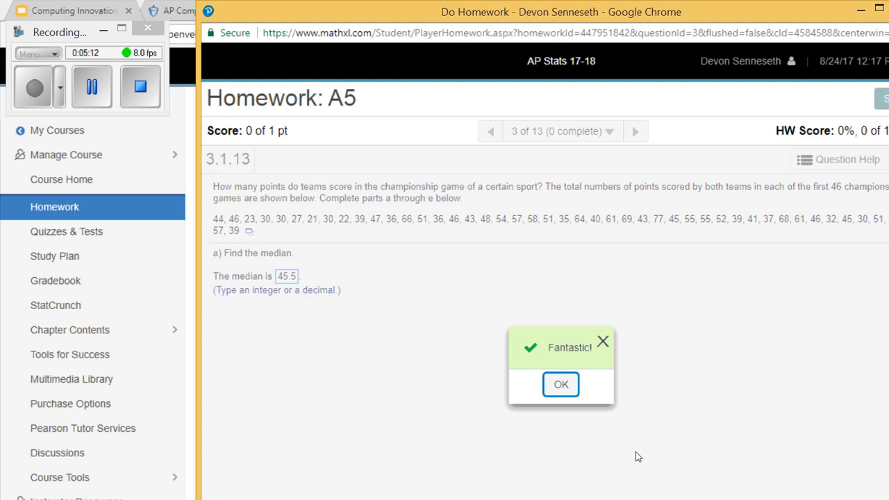
key(Return)
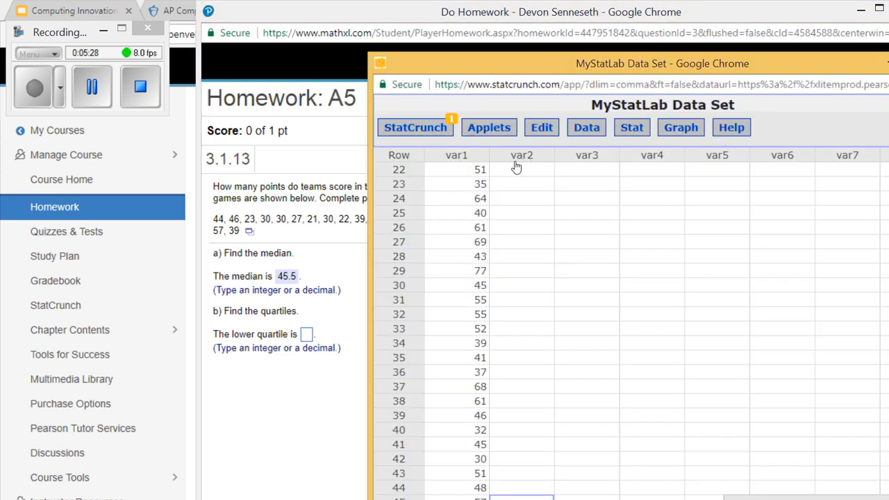
- Examine the var1 values in the data table from row 1 through the last entry in row 46
scroll(472, 233, down, 9)
scroll(472, 233, up, 13)
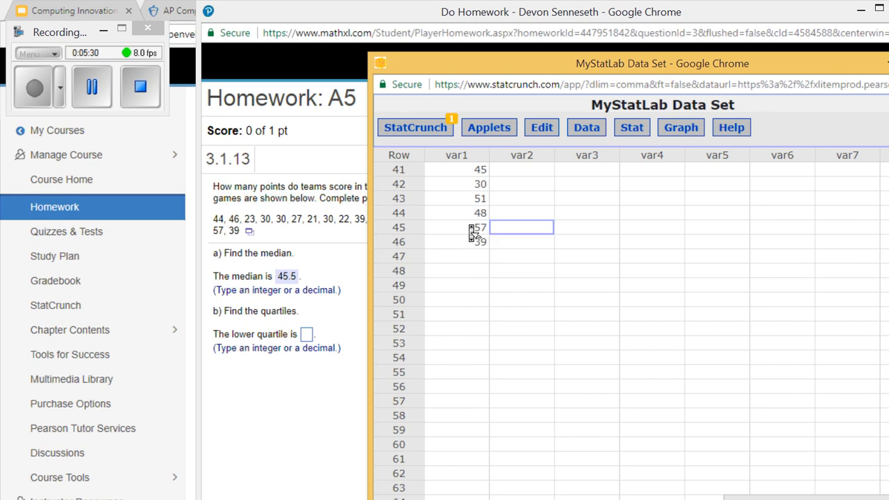
scroll(472, 232, down, 12)
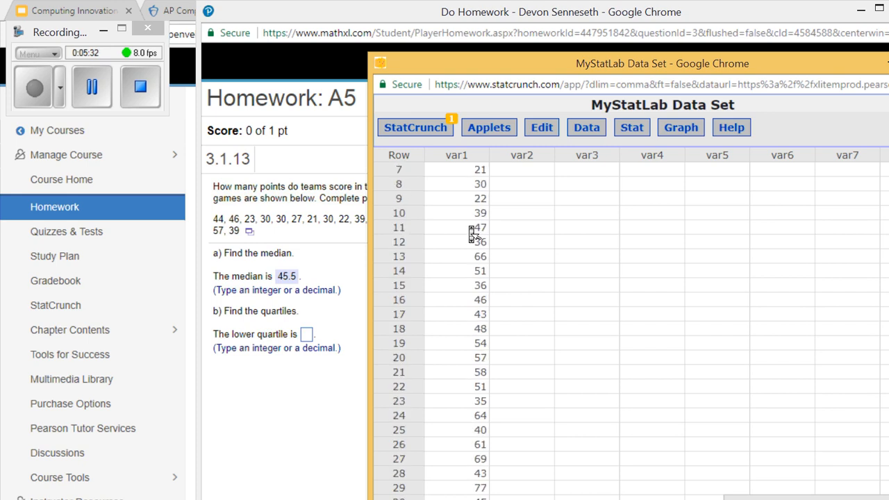
scroll(473, 232, up, 6)
scroll(472, 233, up, 10)
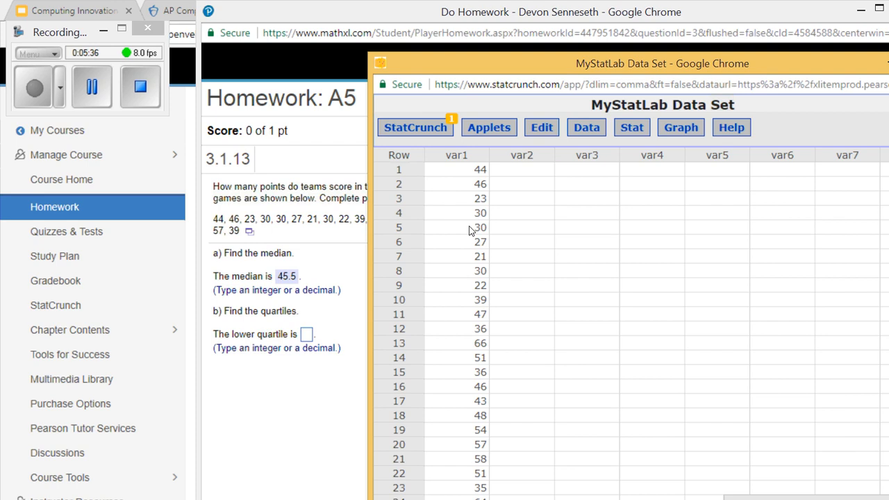
scroll(470, 229, down, 9)
scroll(469, 230, up, 9)
- Bring back the hidden summary statistics for var1 and position the results window clear of the data column
click(425, 128)
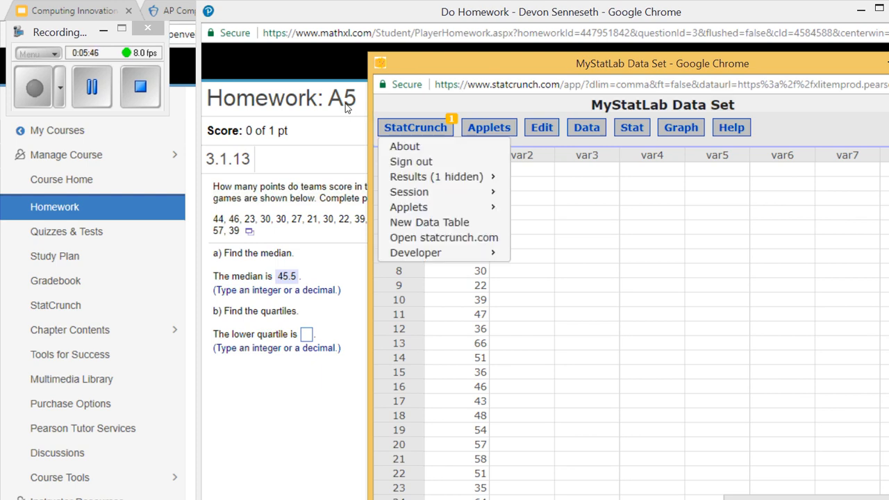
mouse_move(436, 177)
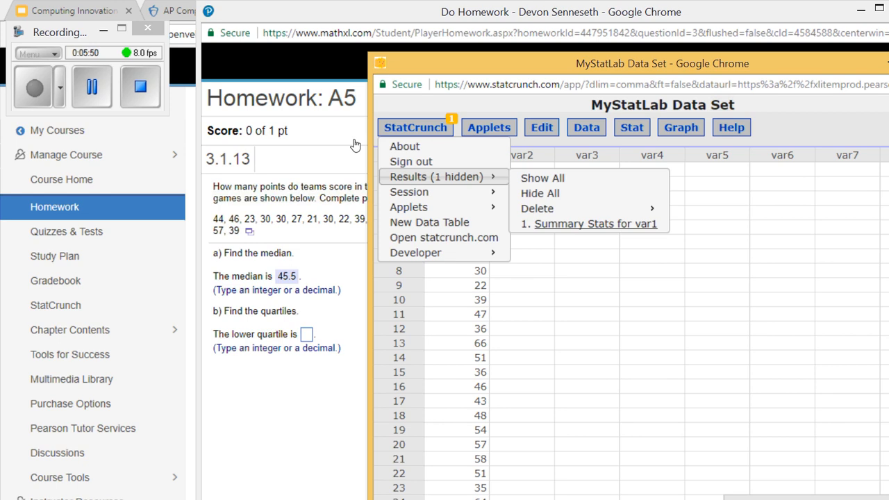
click(463, 182)
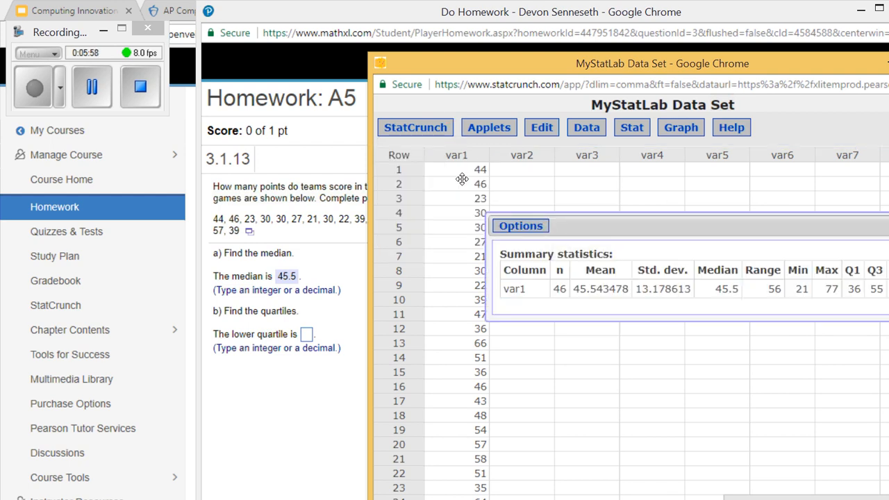
mouse_move(491, 184)
mouse_down()
mouse_move(491, 159)
mouse_move(509, 179)
mouse_move(496, 170)
mouse_up()
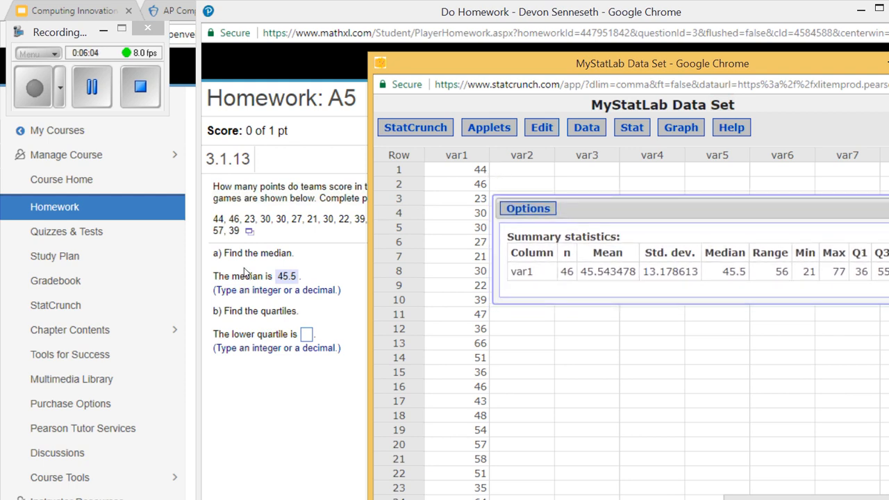
- Hide the var1 summary statistics and switch from the StatCrunch data set to the homework question
click(741, 172)
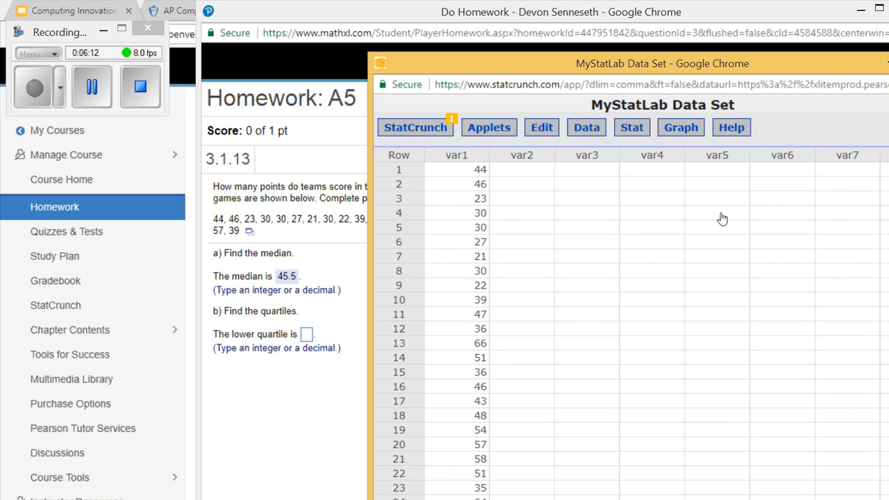
click(754, 51)
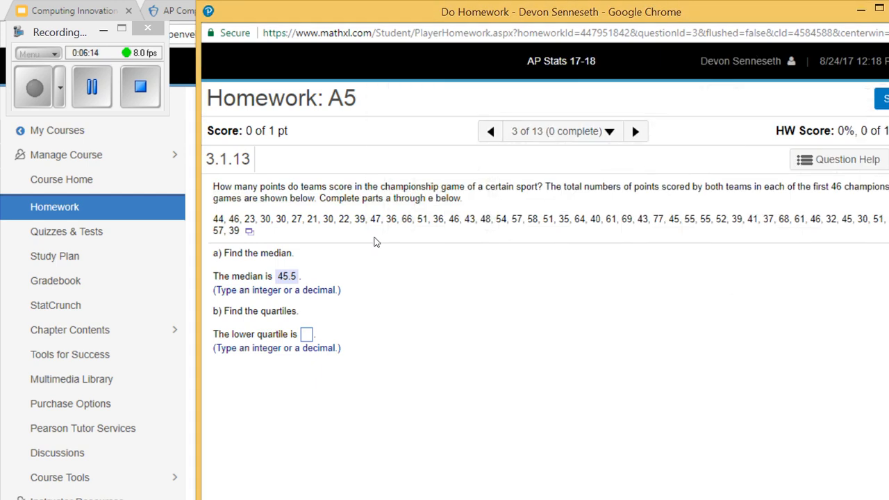